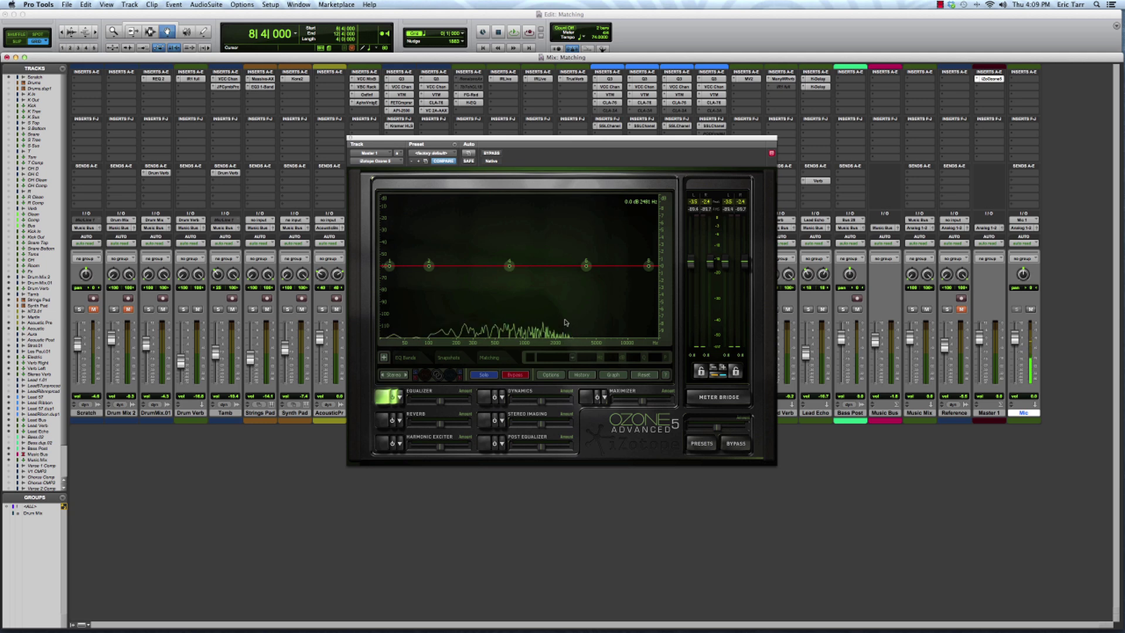
- Play the current mix so Ozone's equalizer on Master 1 shows its spectrum
key("space")
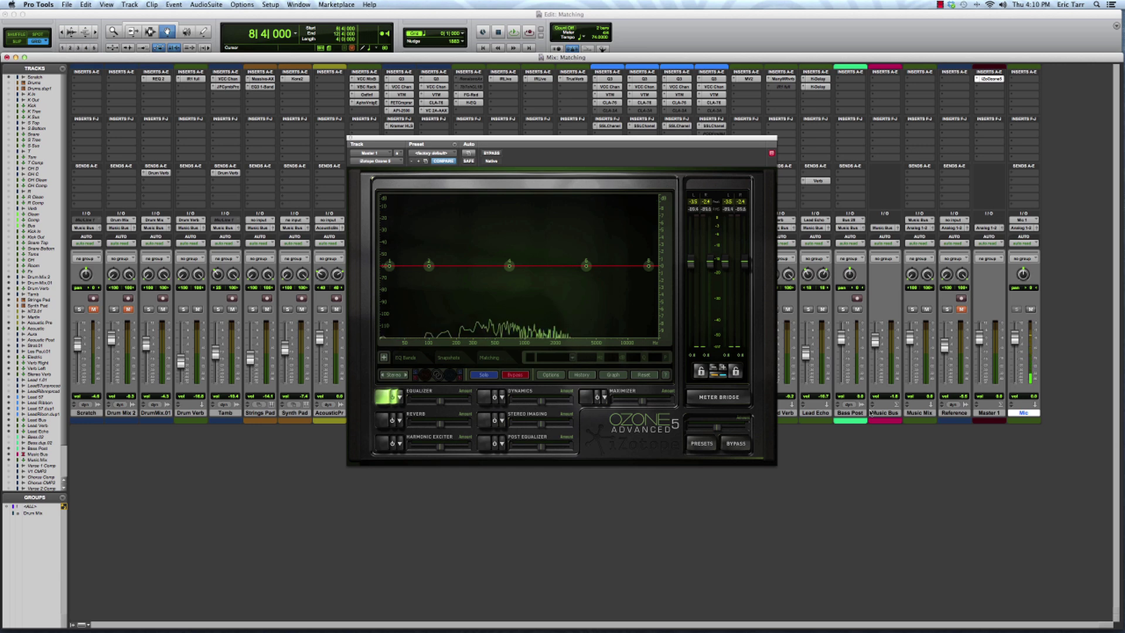
- Mute the Music Mix track, check the Edit window, then unmute the Reference track
left_click(918, 414)
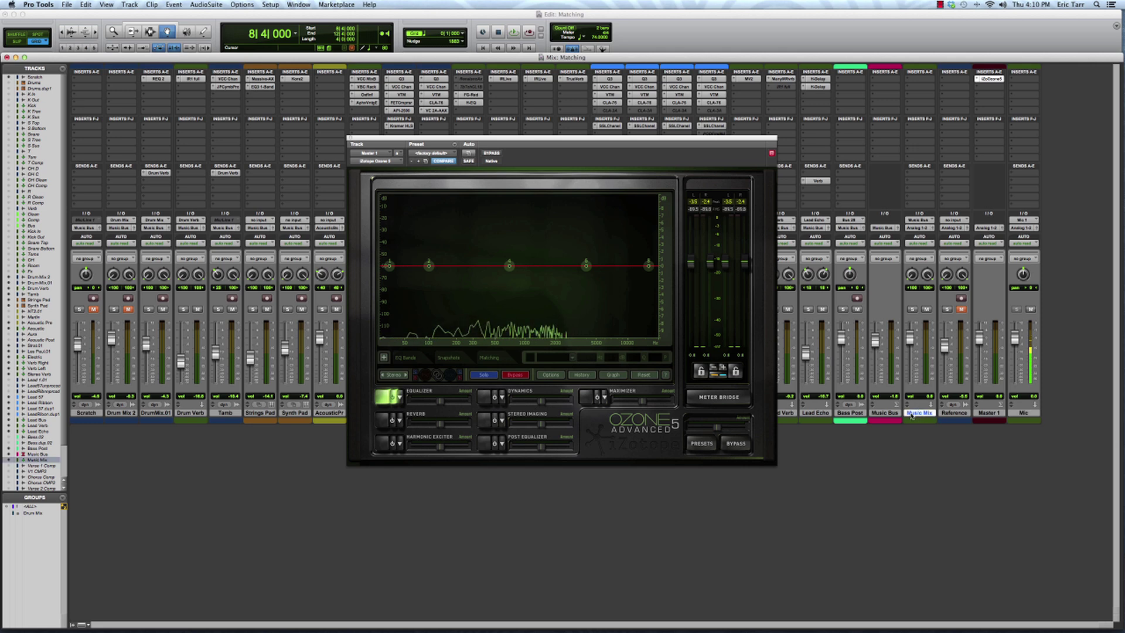
left_click(926, 310)
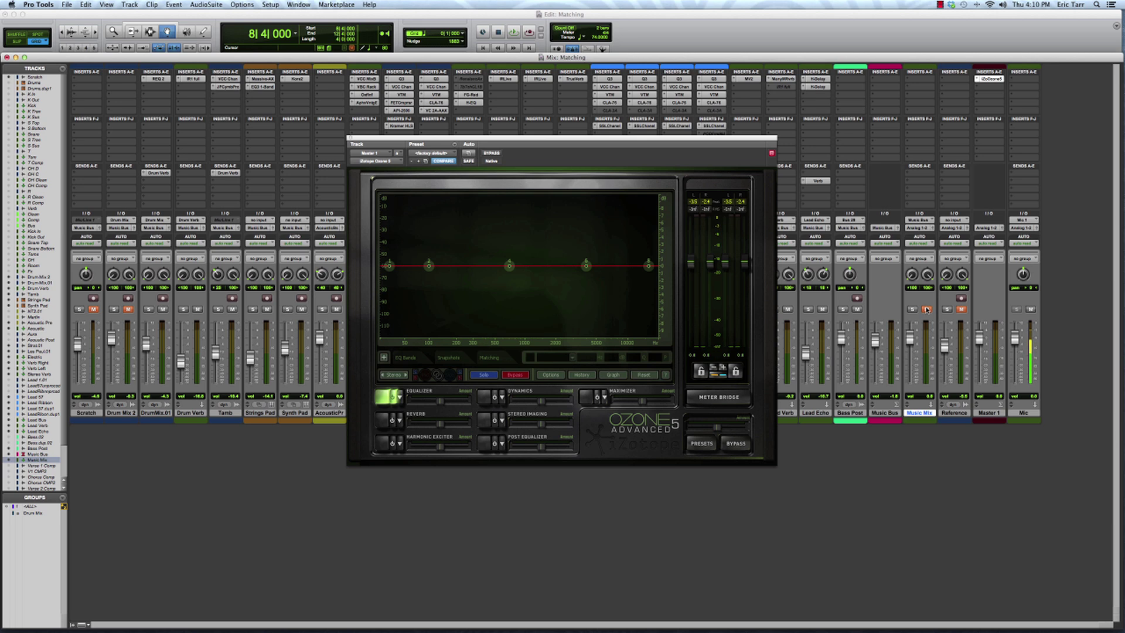
key("super+equal")
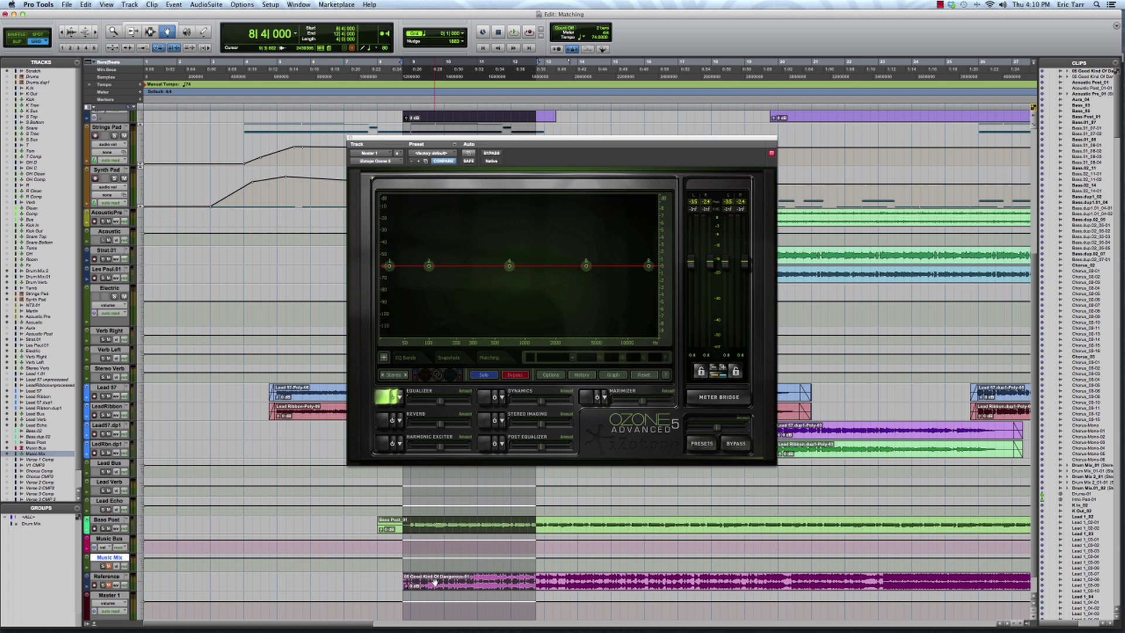
key("super+equal")
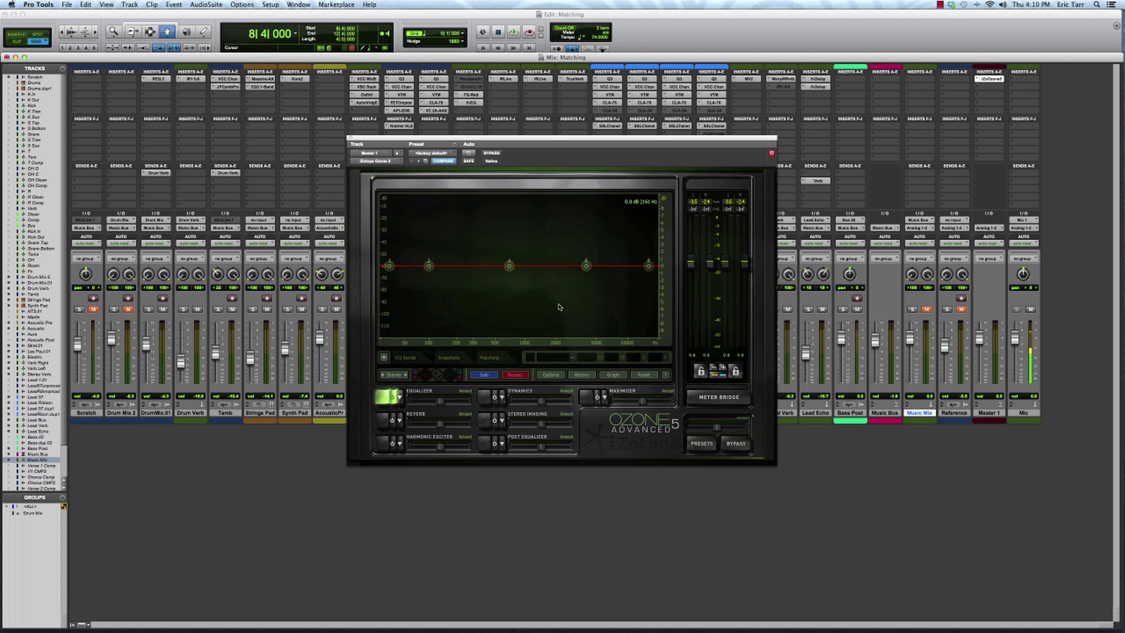
left_click(961, 309)
key("space")
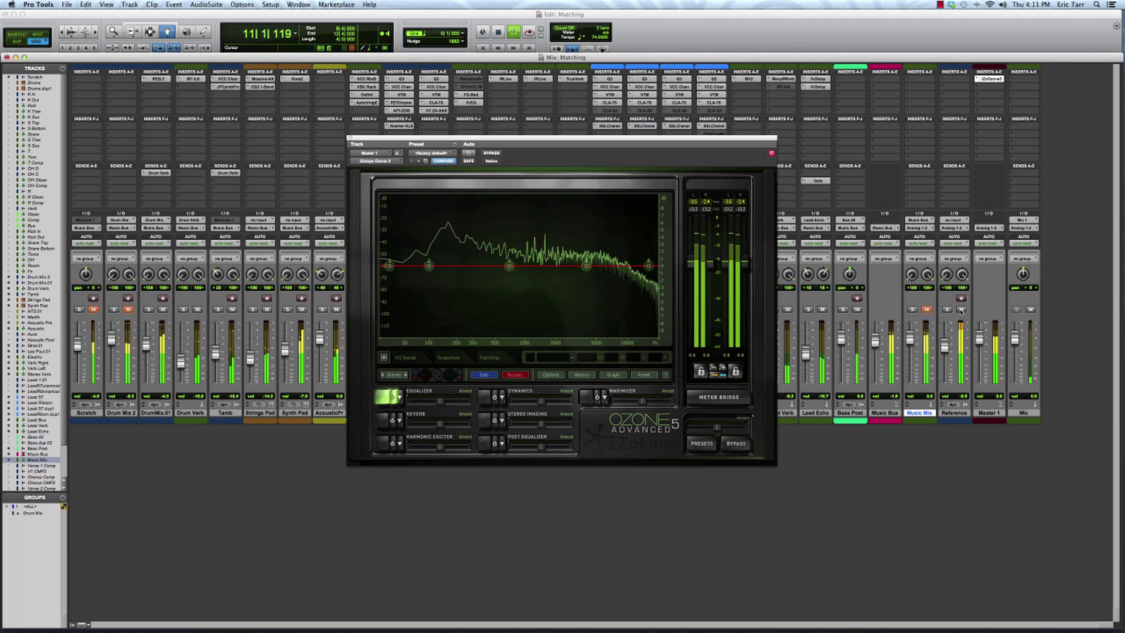
left_click(926, 309)
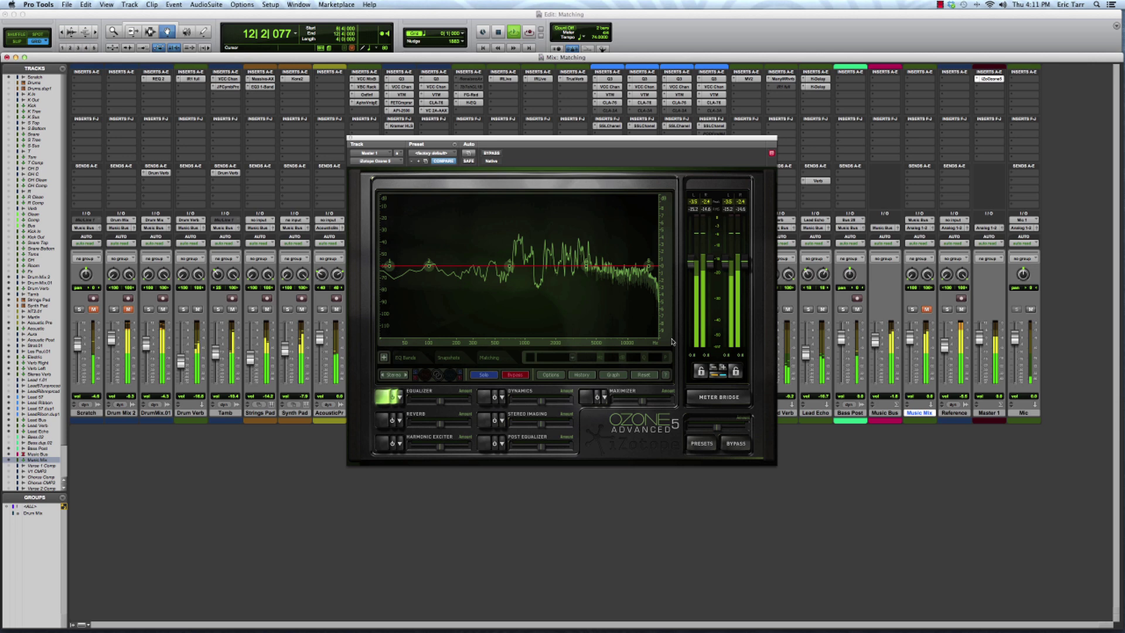
key("space")
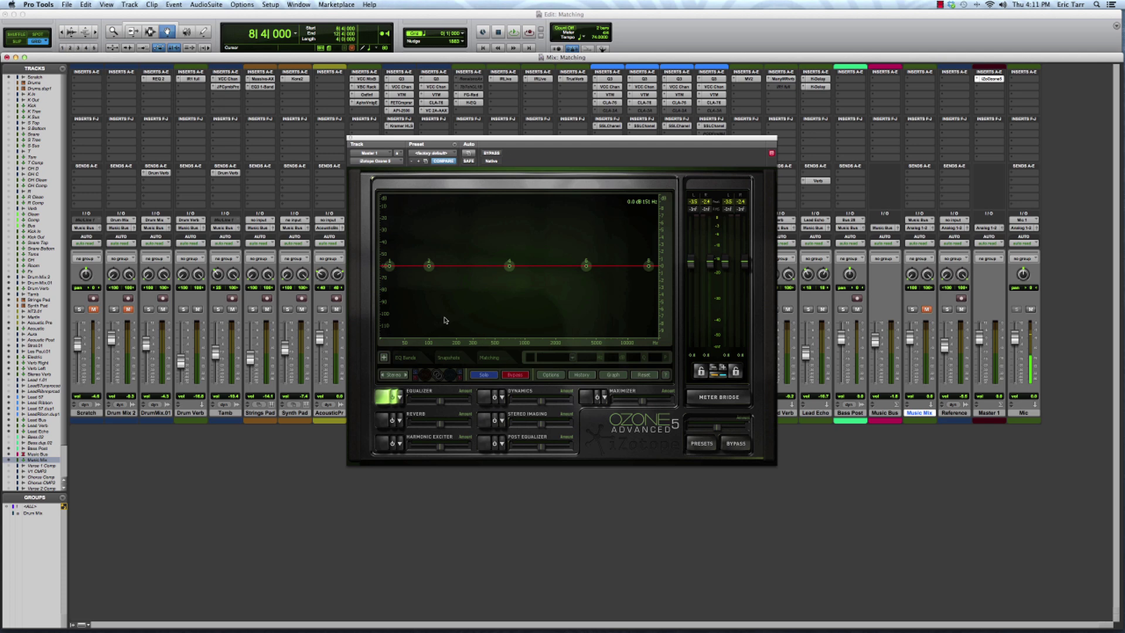
- Expand the EQ band settings and show the Matching, then Snapshots, panel
left_click(385, 358)
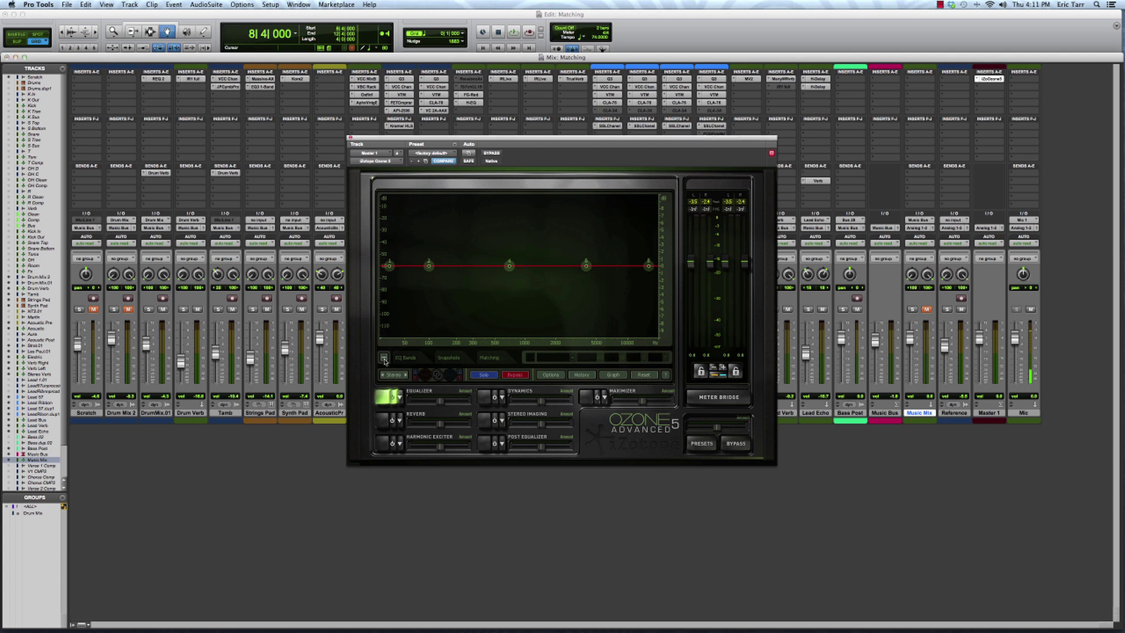
left_click(500, 309)
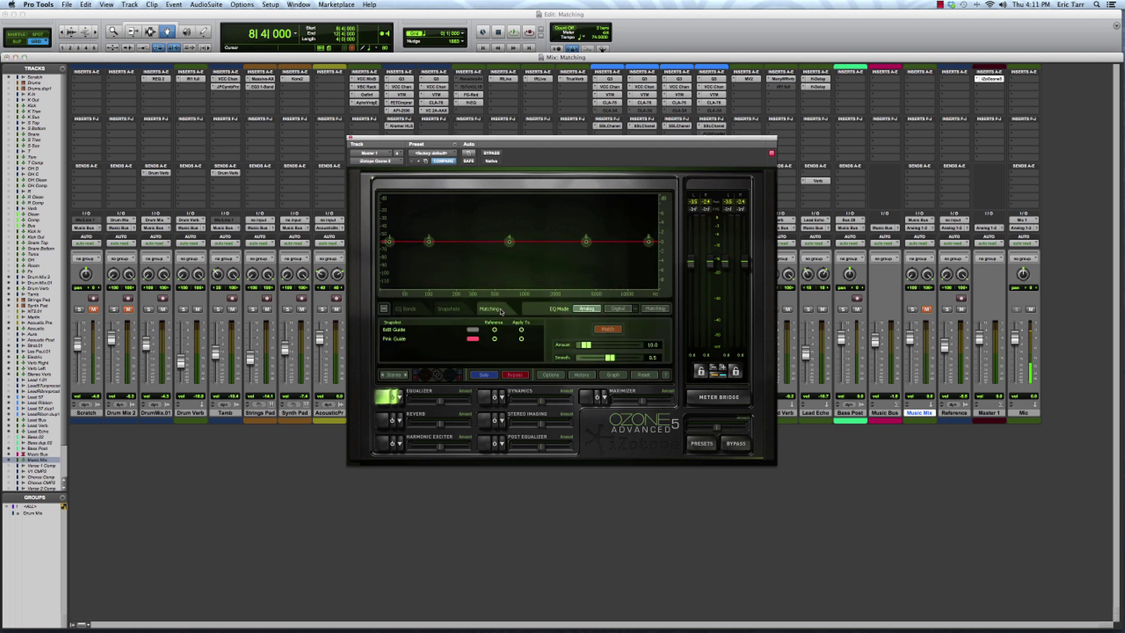
left_click(460, 309)
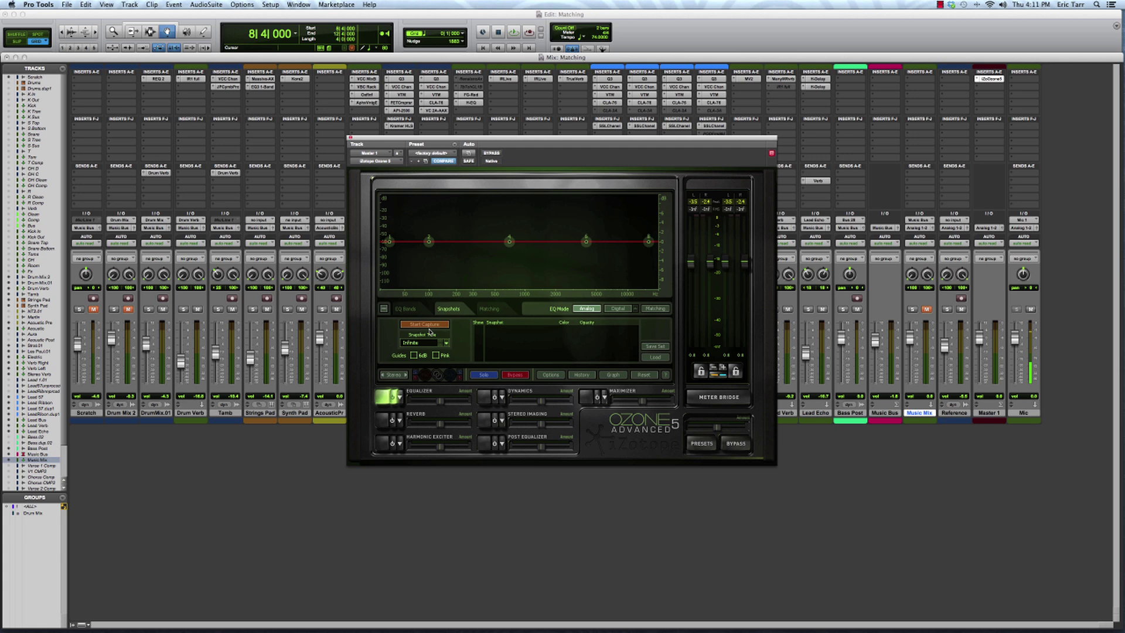
- Capture a spectrum snapshot while the reference track plays
key("space")
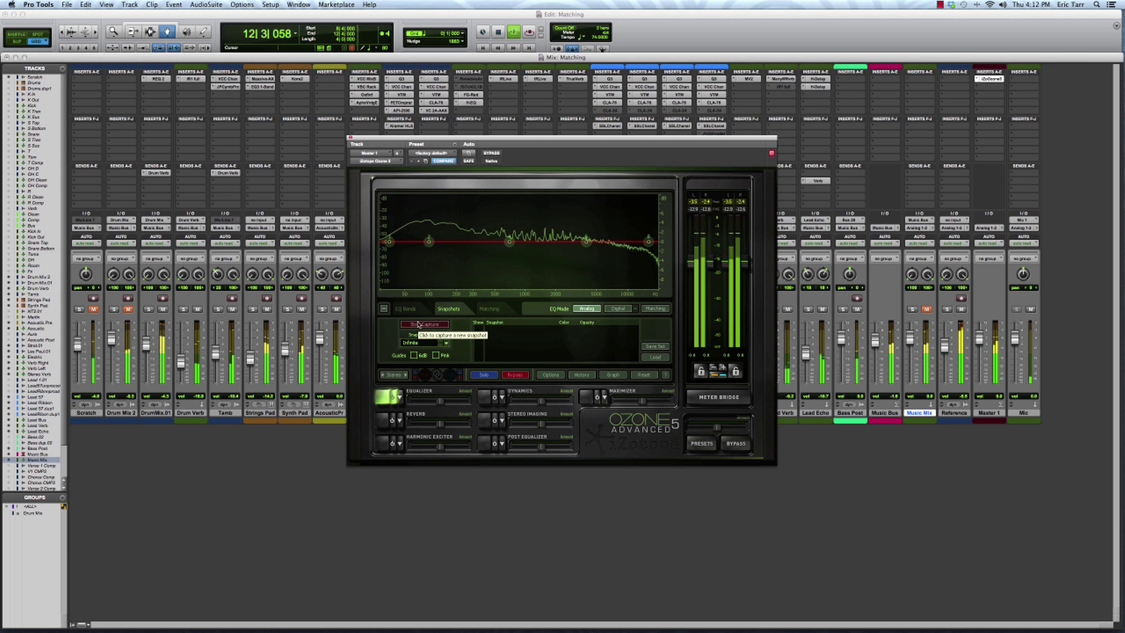
key("space")
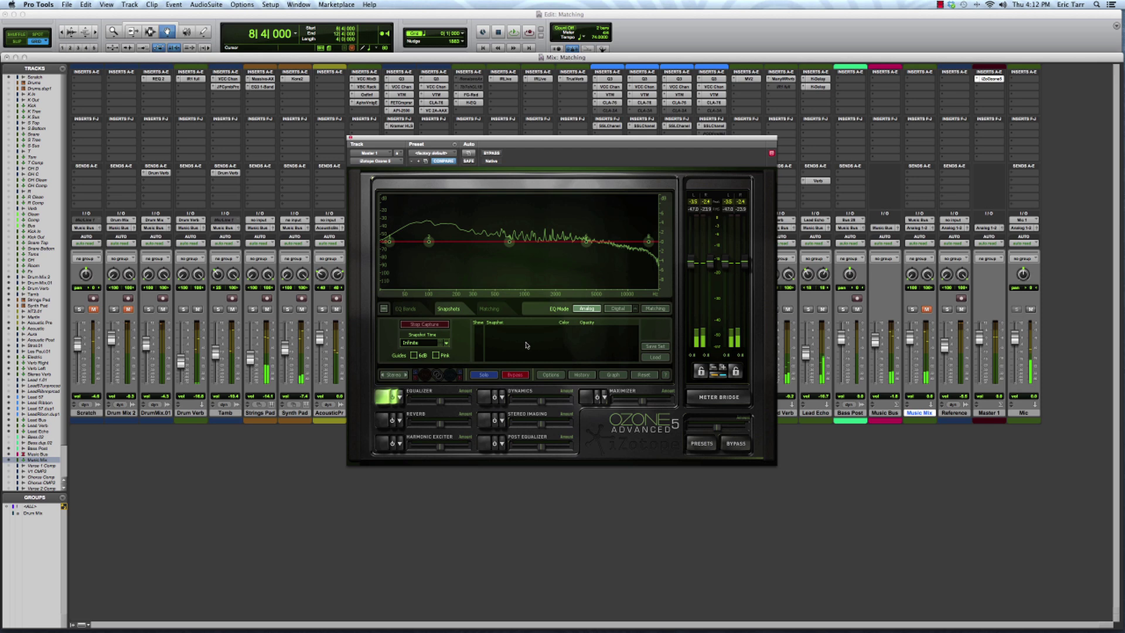
left_click(439, 325)
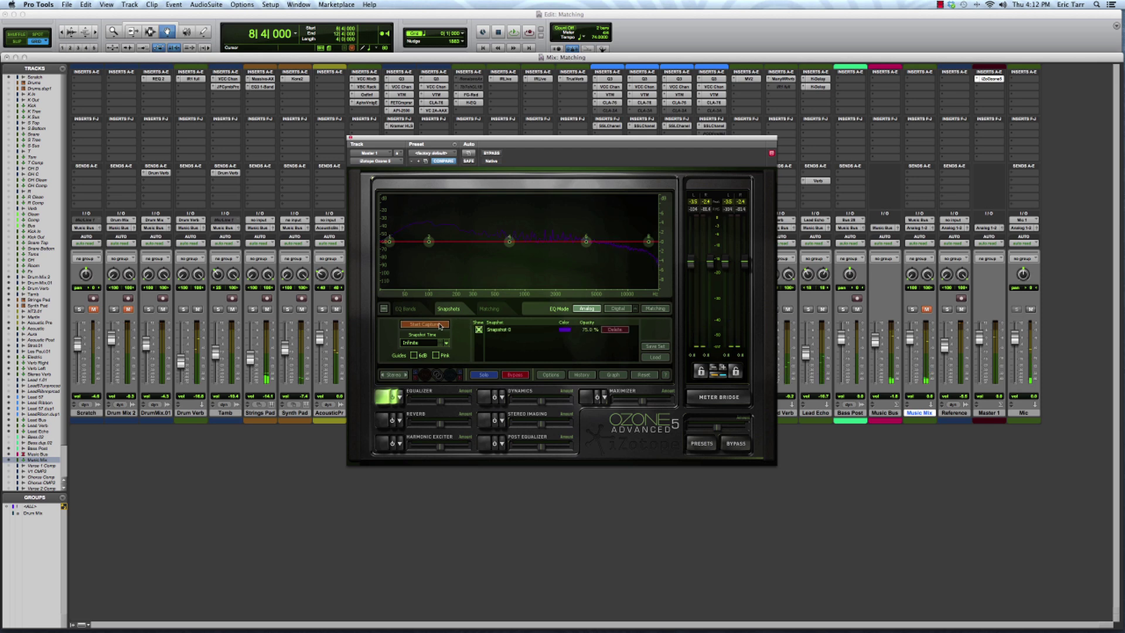
- Rename the new snapshot to 'Reference'
double_click(509, 331)
double_click(509, 331)
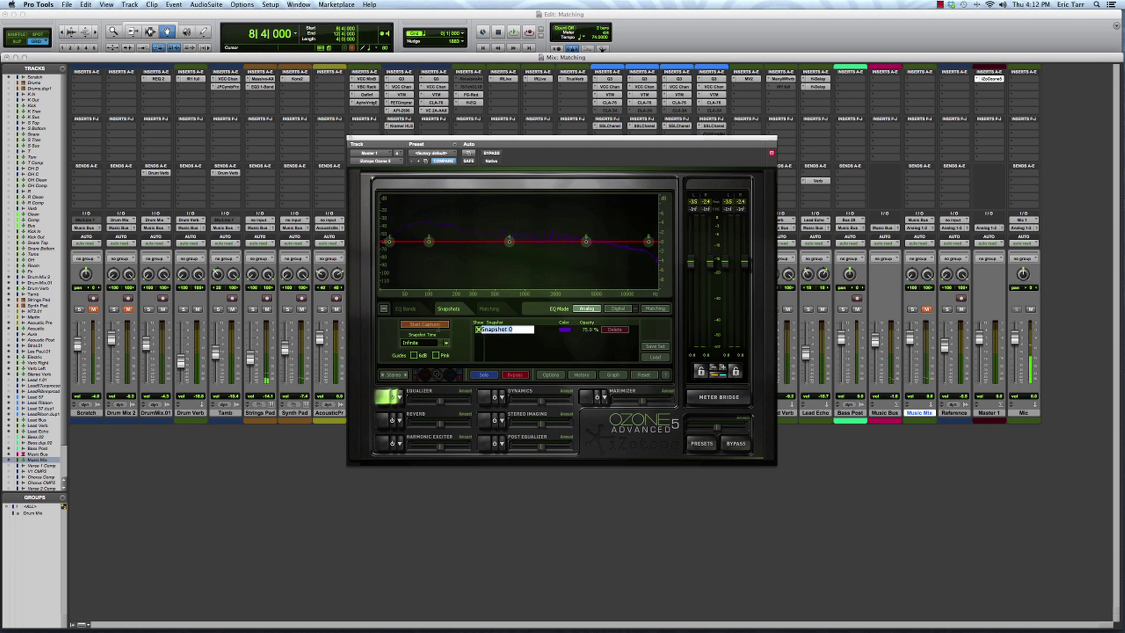
key("BackSpace")
type("Refer")
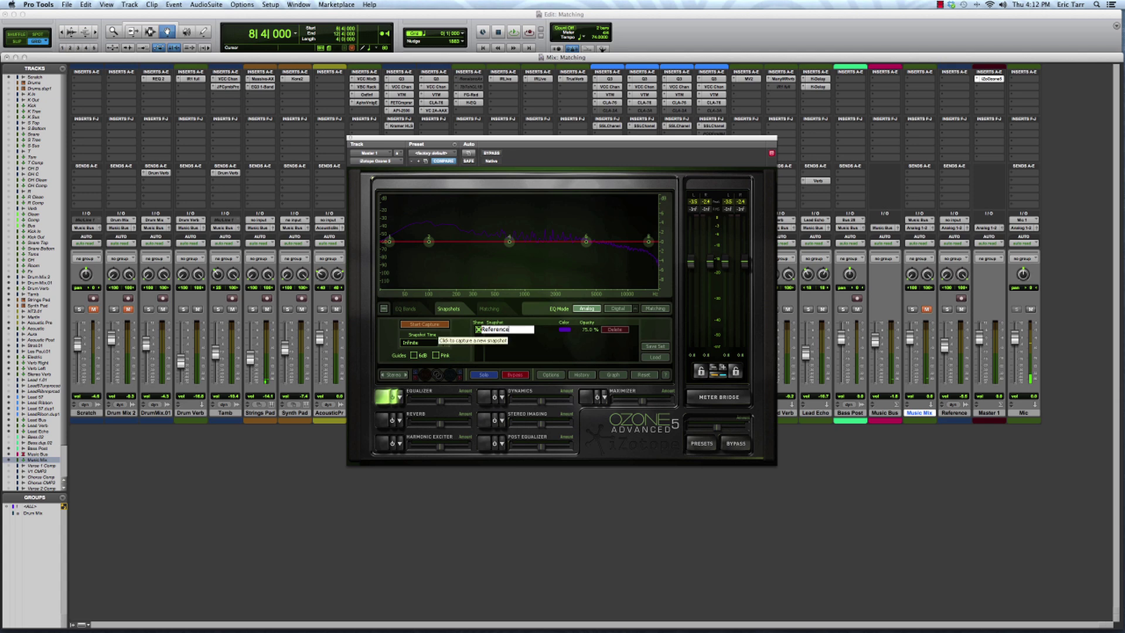
type("ence")
key("Return")
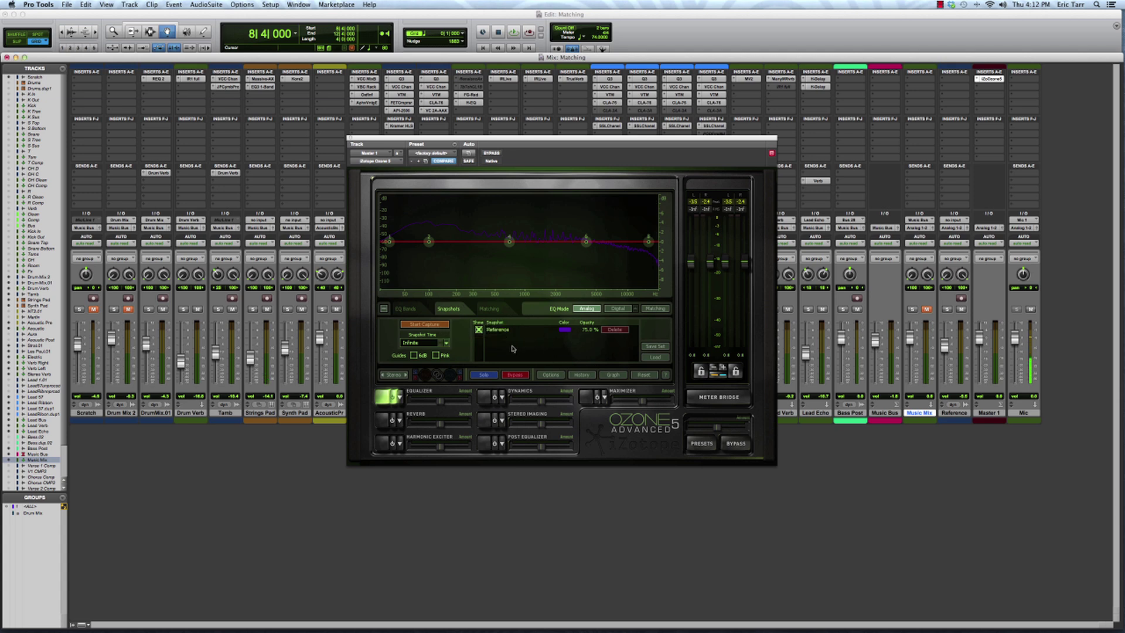
- Mute Reference, unmute Music Mix, and capture a snapshot of the playing mix
left_click(961, 311)
left_click(927, 310)
left_click(928, 310)
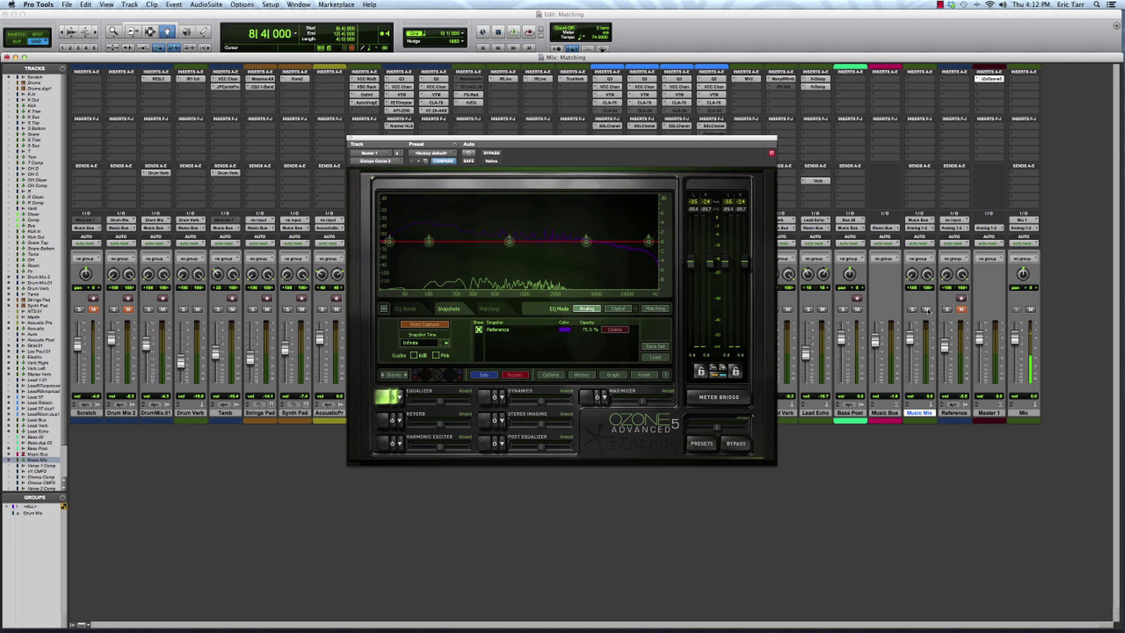
key("space")
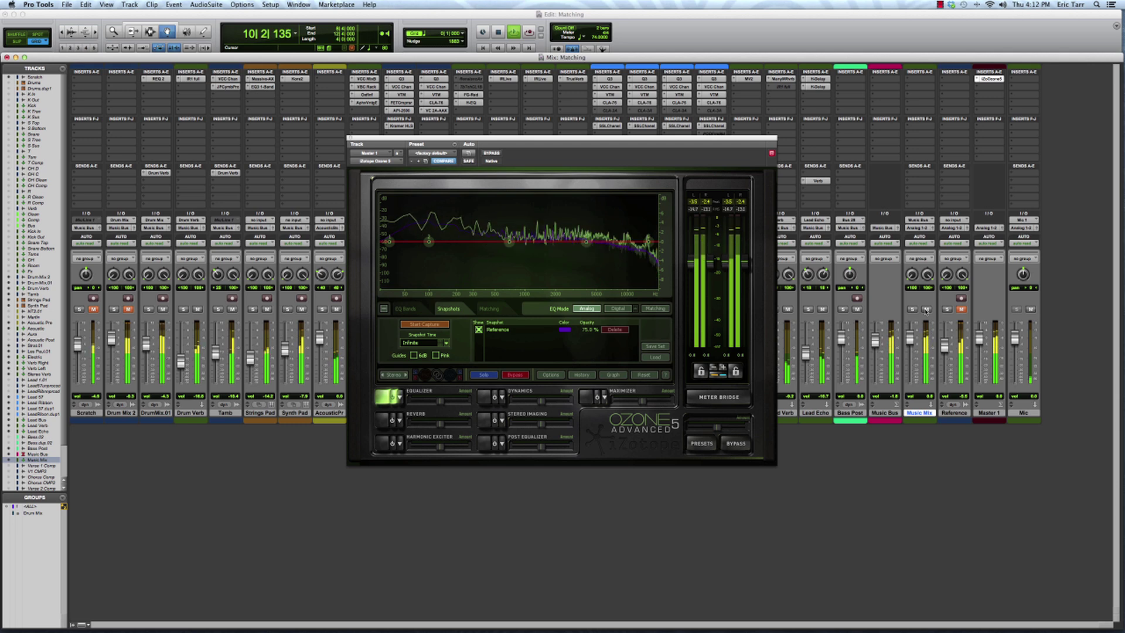
left_click(427, 324)
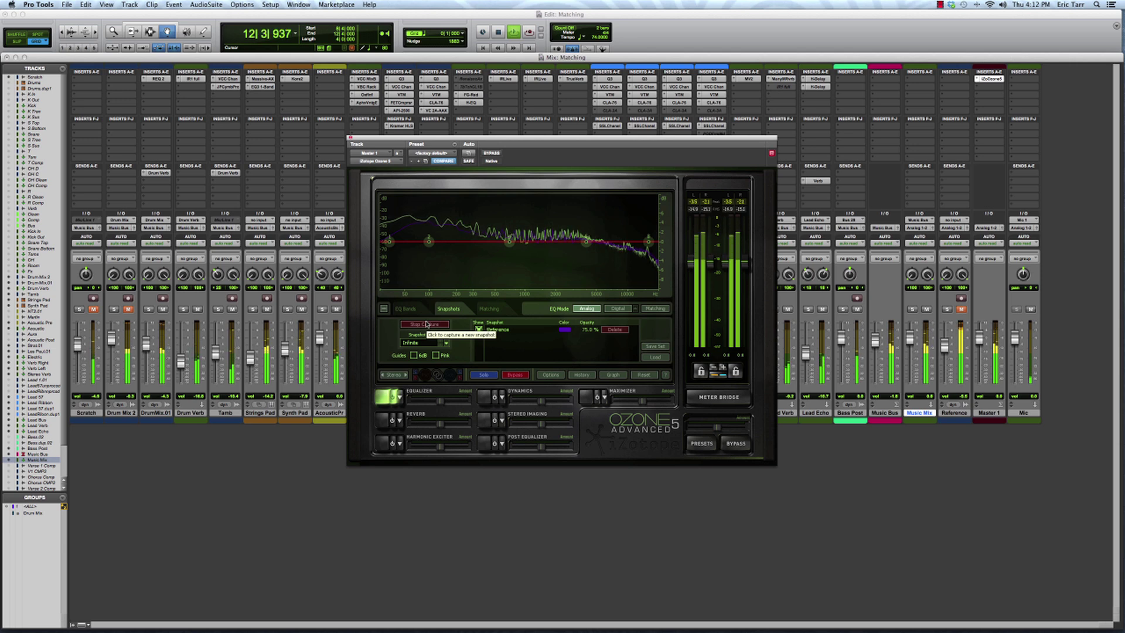
key("space")
left_click(426, 324)
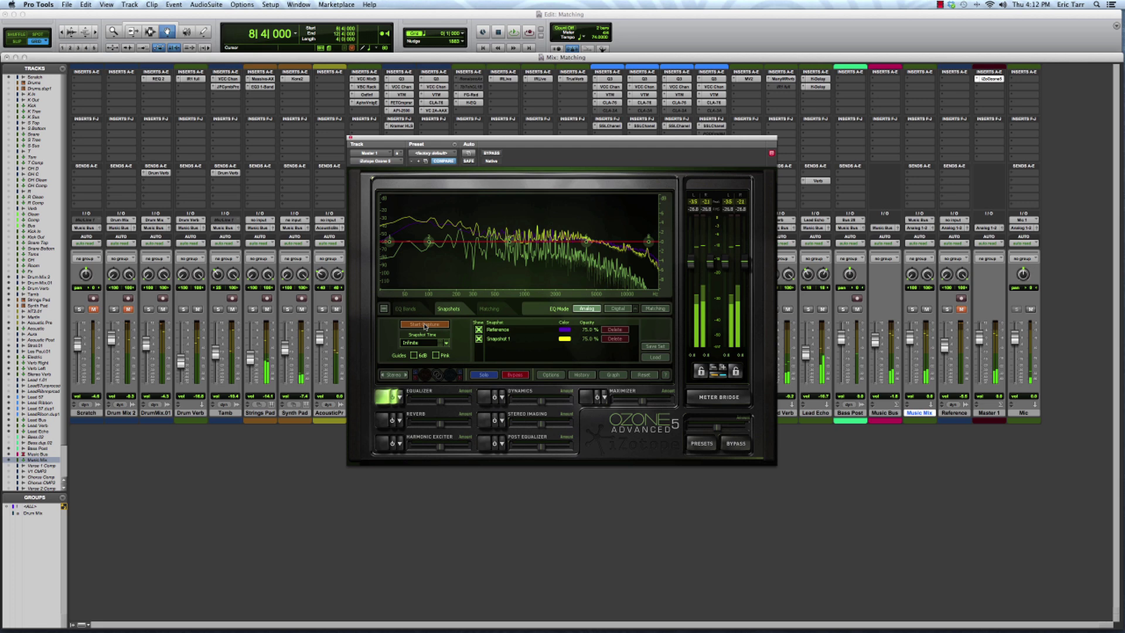
- Rename the new Snapshot 1 to 'Mix'
double_click(502, 339)
key("super+a")
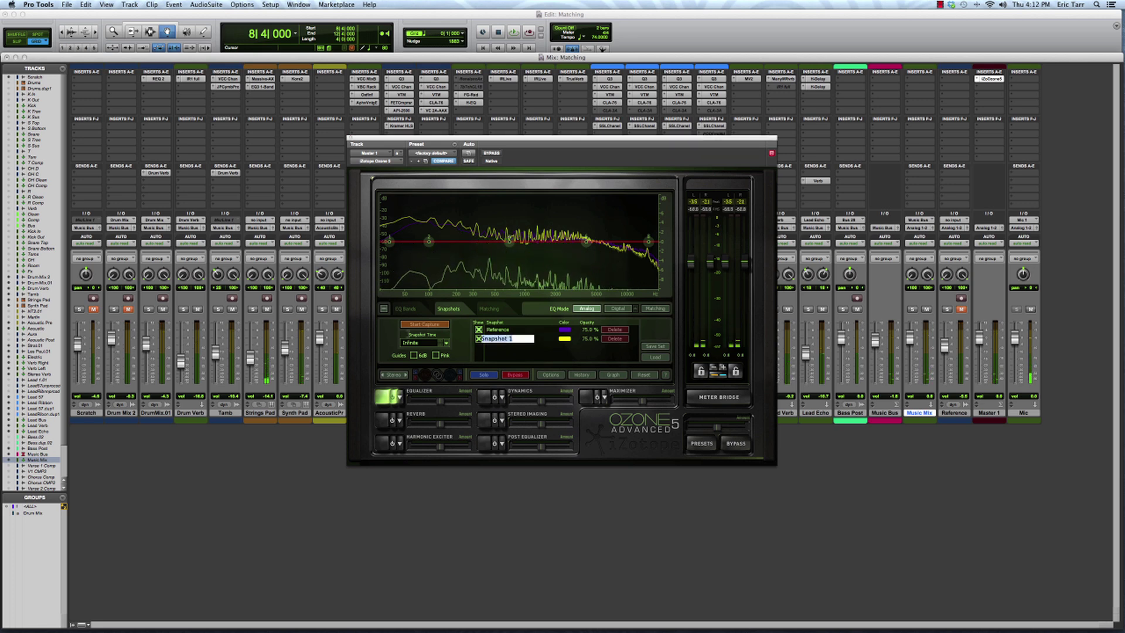
type("Mix")
key("Return")
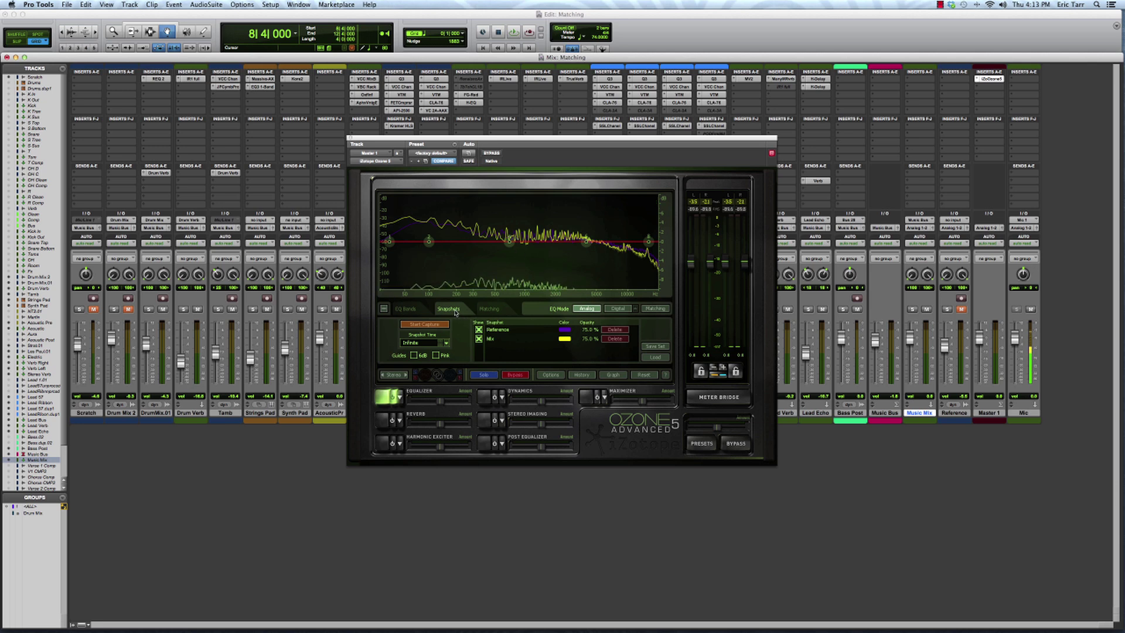
- In Matching, set Reference as the reference snapshot and apply matching to Mix
left_click(490, 309)
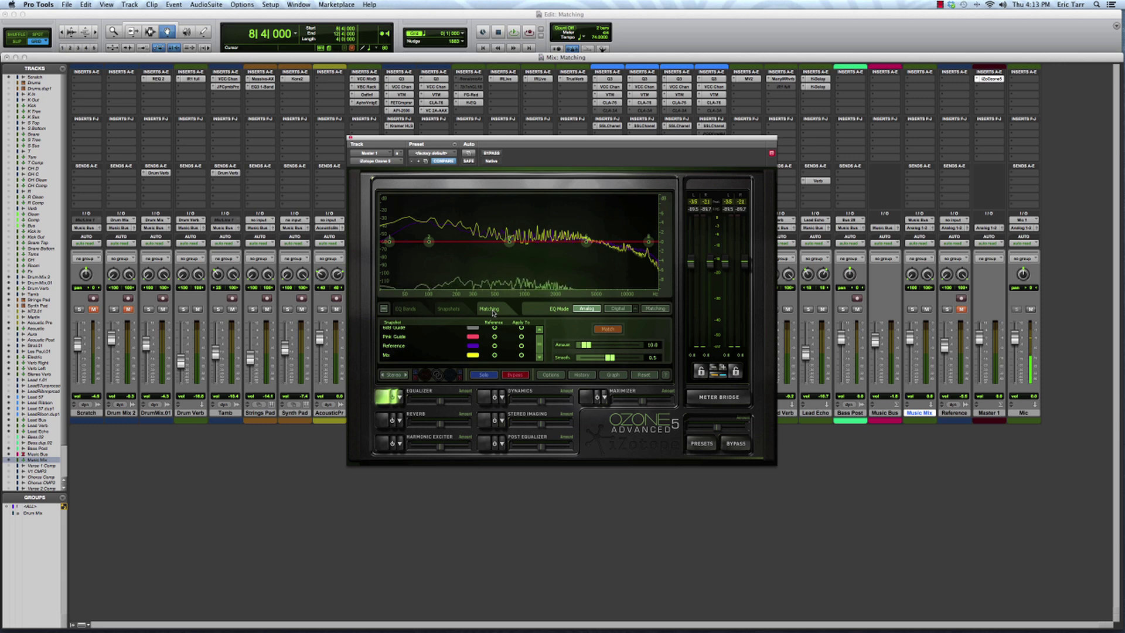
left_click(494, 346)
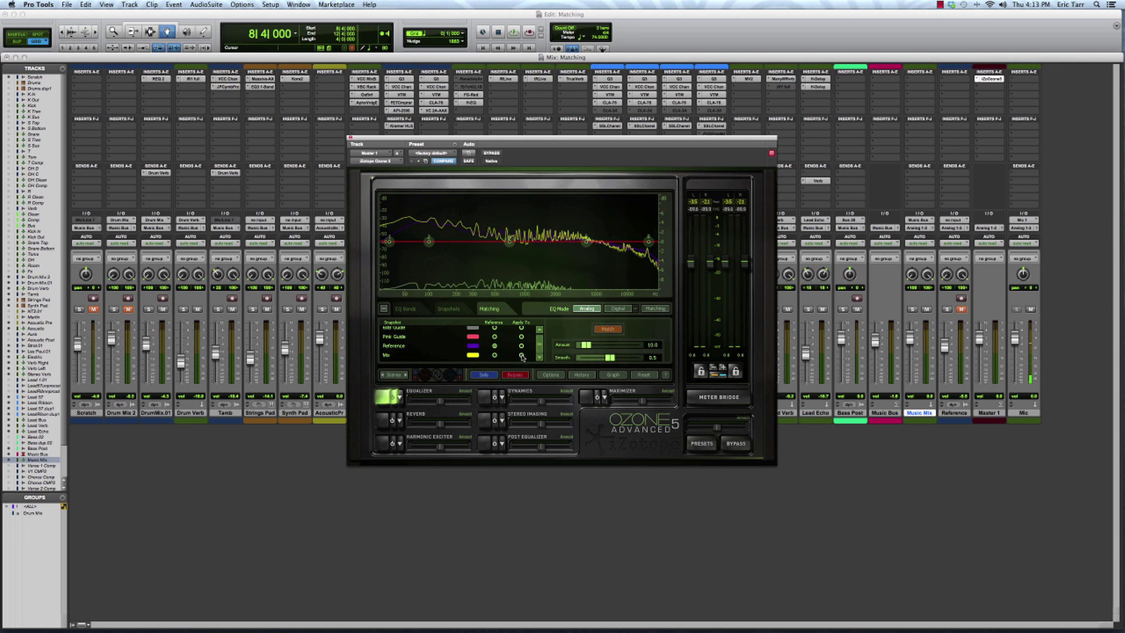
left_click(521, 355)
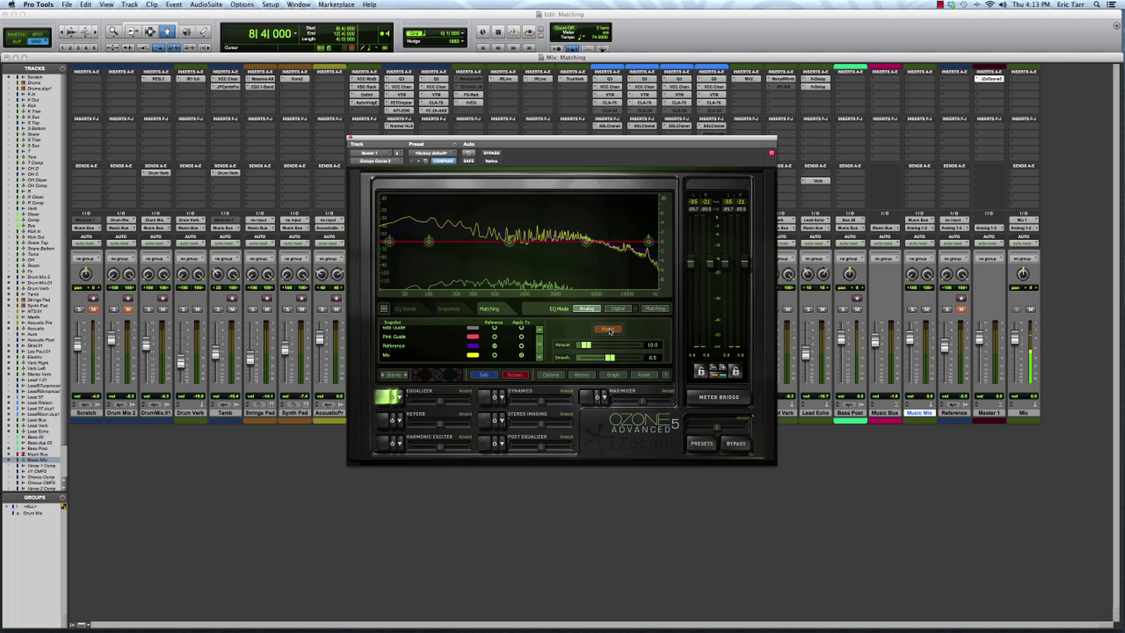
- Compute the matching EQ curve, then set Amount to about 20 and Smooth to 0.6
left_click(607, 329)
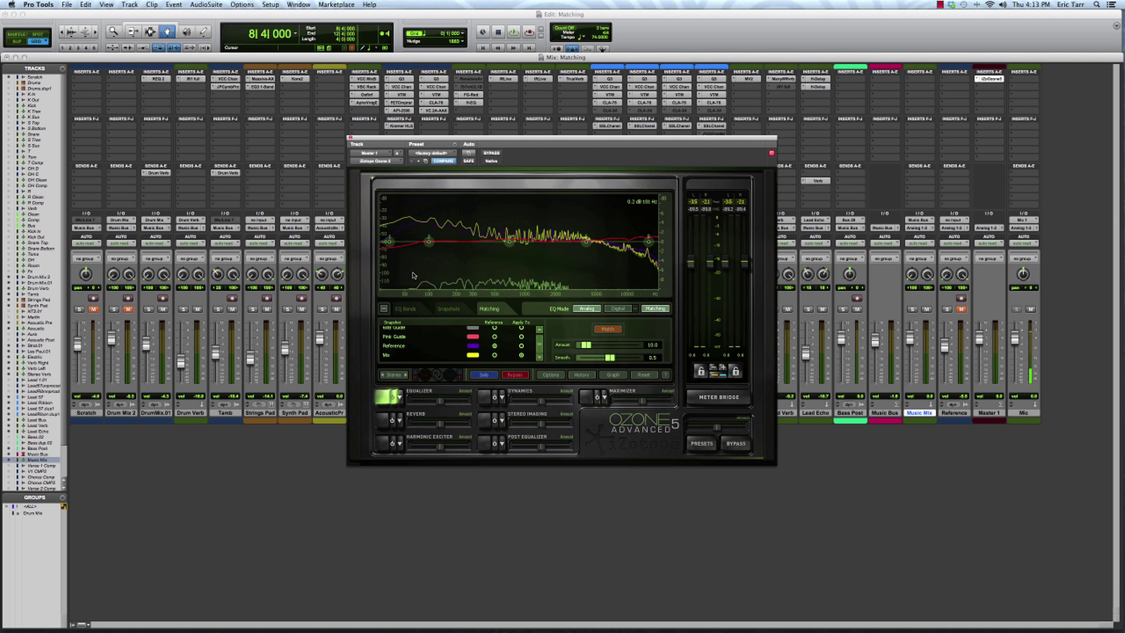
mouse_move(585, 346)
left_mouse_down()
mouse_move(630, 347)
mouse_move(592, 346)
mouse_move(633, 358)
mouse_move(587, 359)
left_mouse_up()
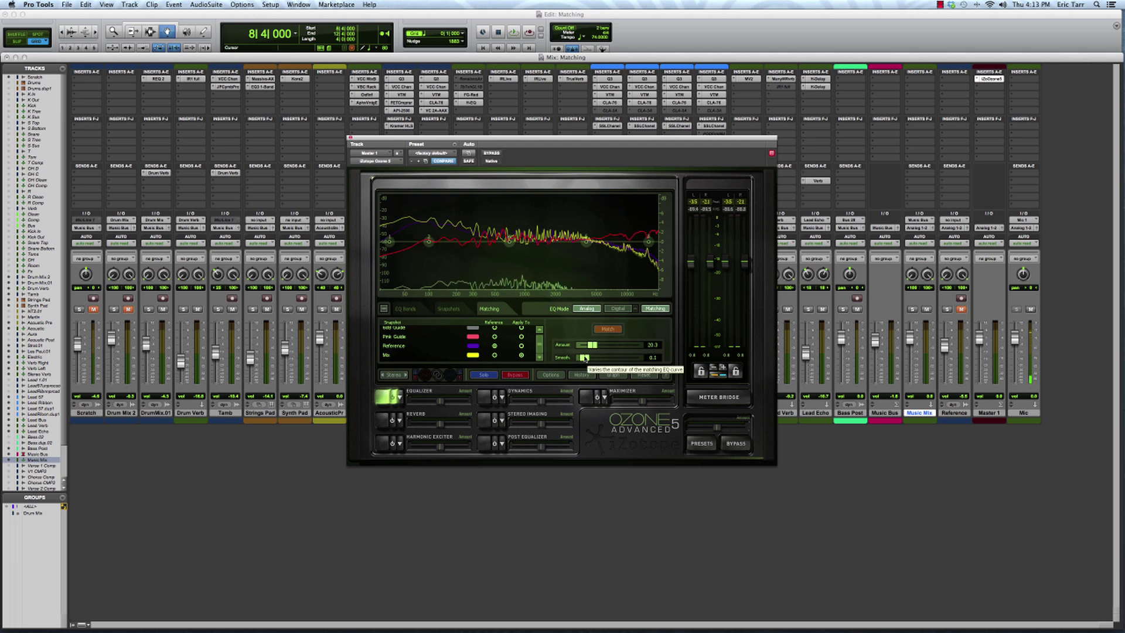
left_click_drag(590, 358, 624, 360)
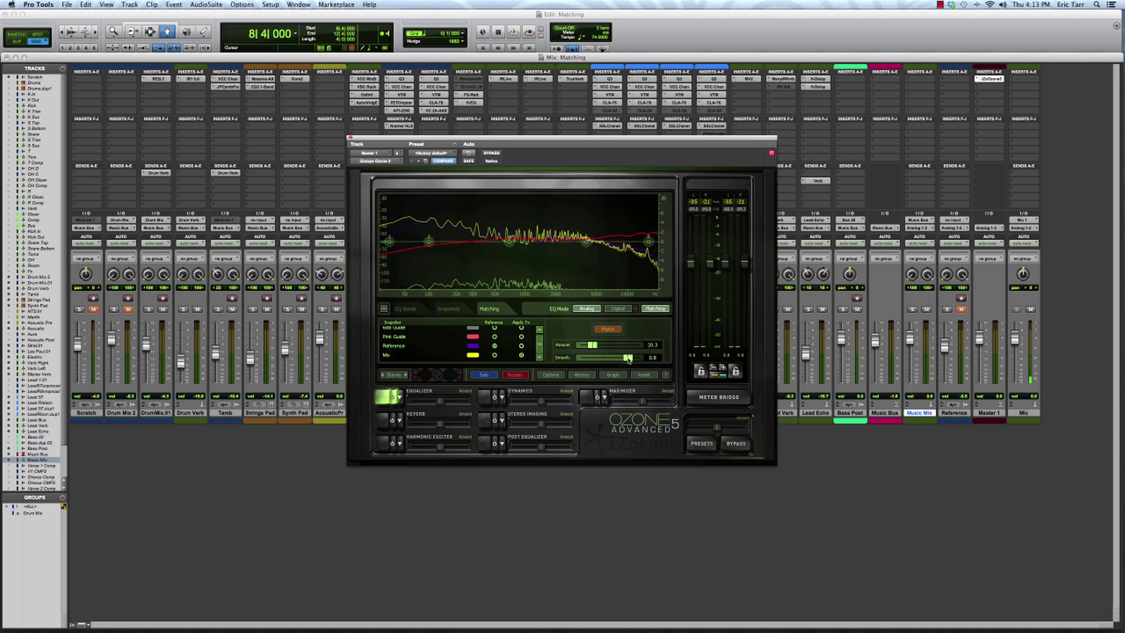
left_click_drag(592, 346, 593, 346)
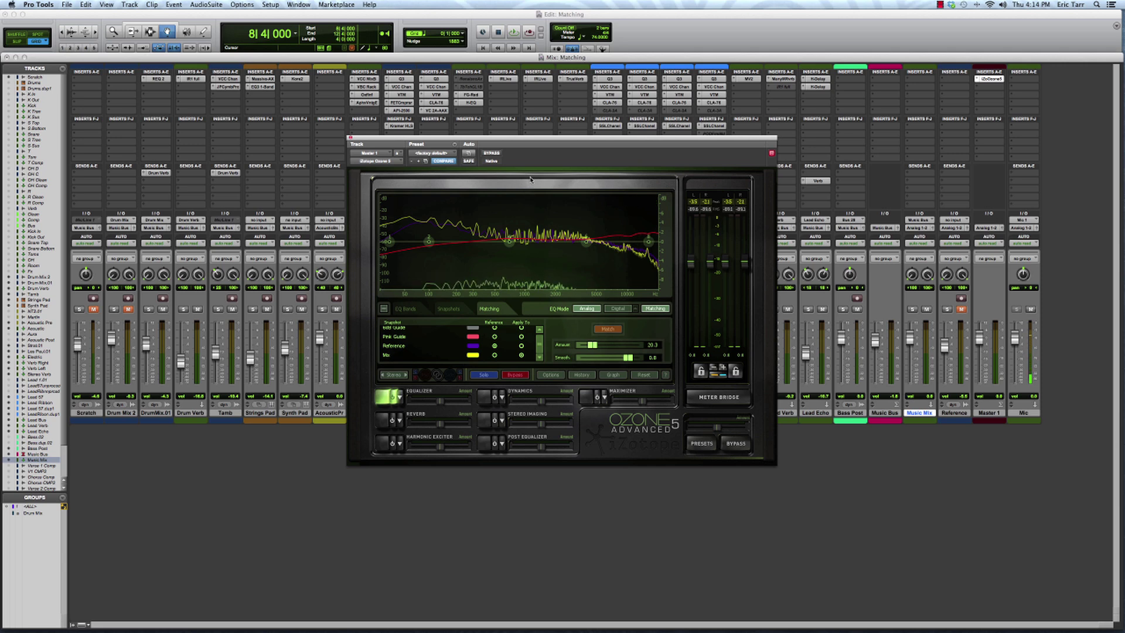
- During playback, A/B the plugin with Bypass, then raise matching Amount to 47.4
key("space")
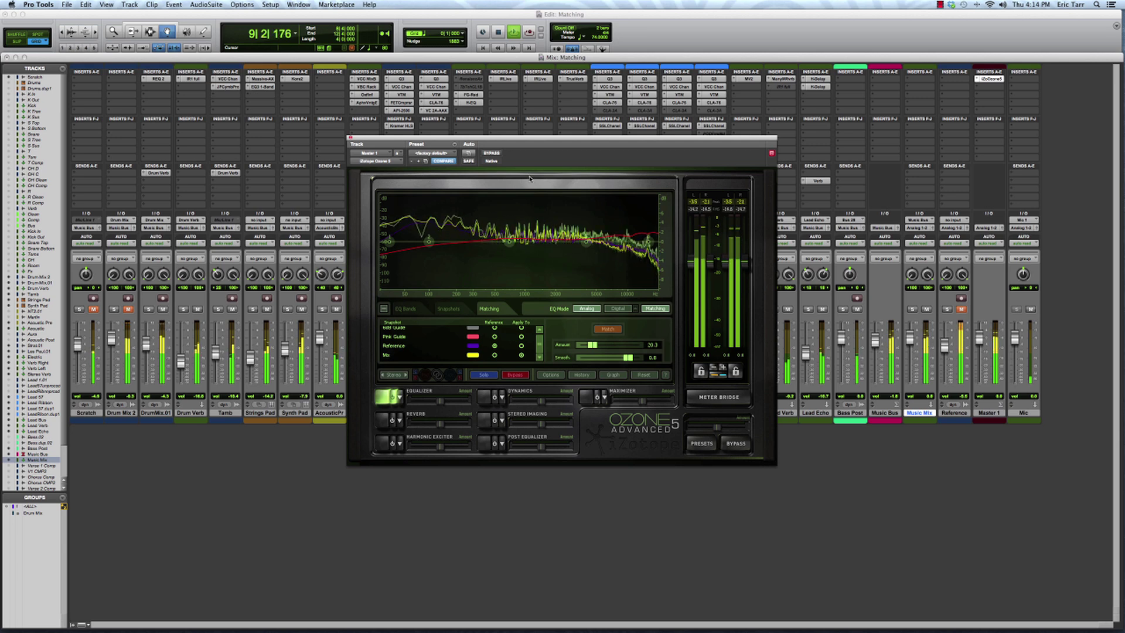
left_click(492, 154)
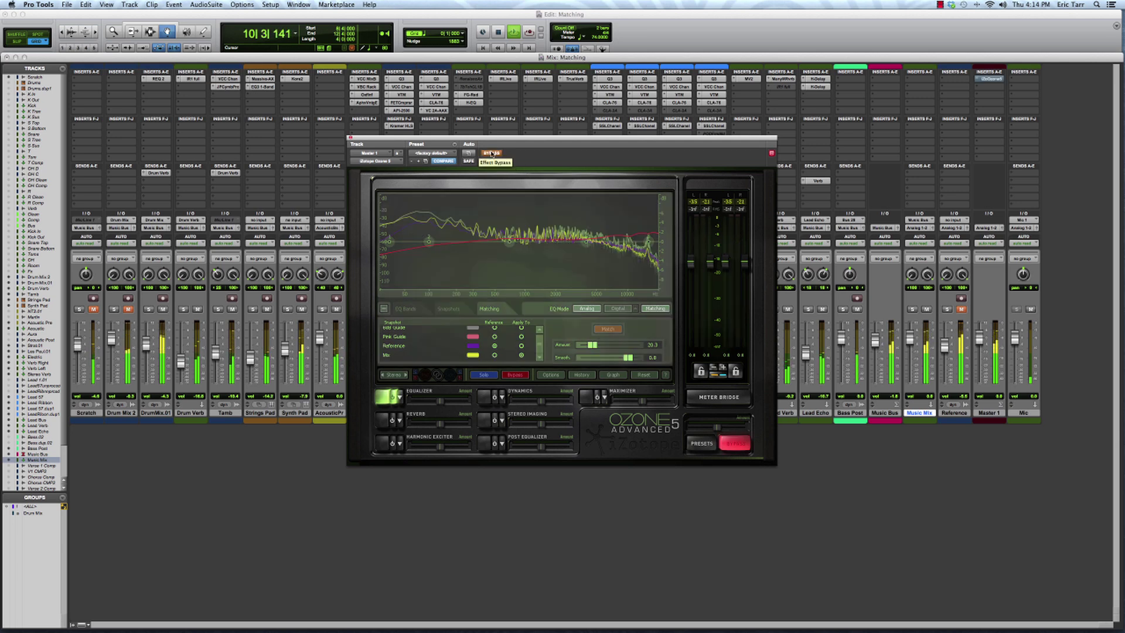
left_click(492, 153)
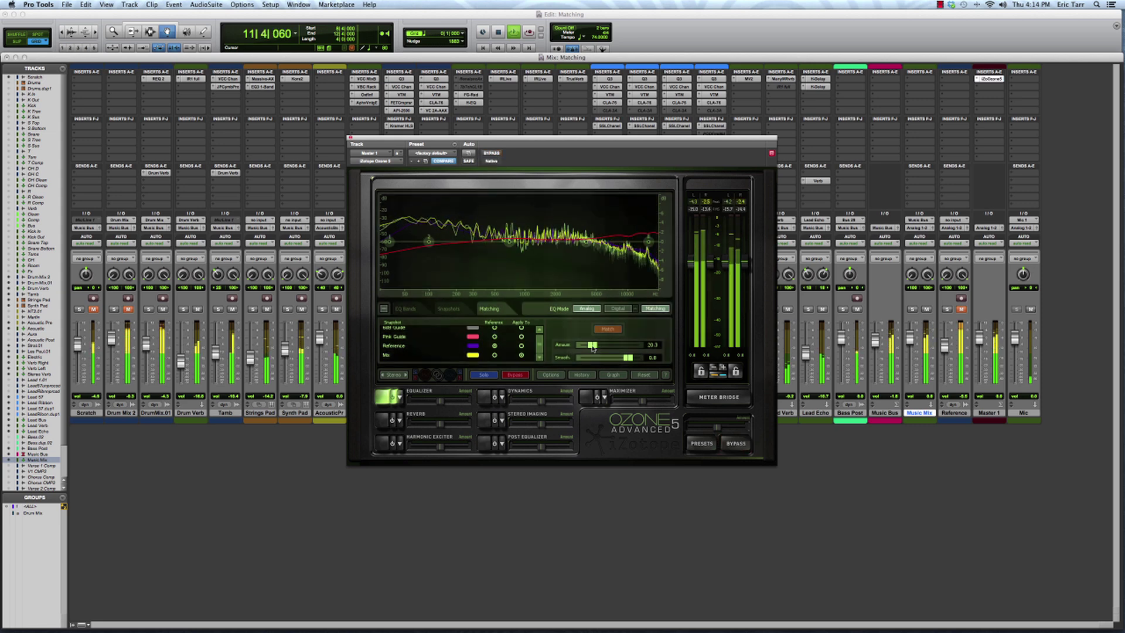
left_click_drag(593, 347, 609, 346)
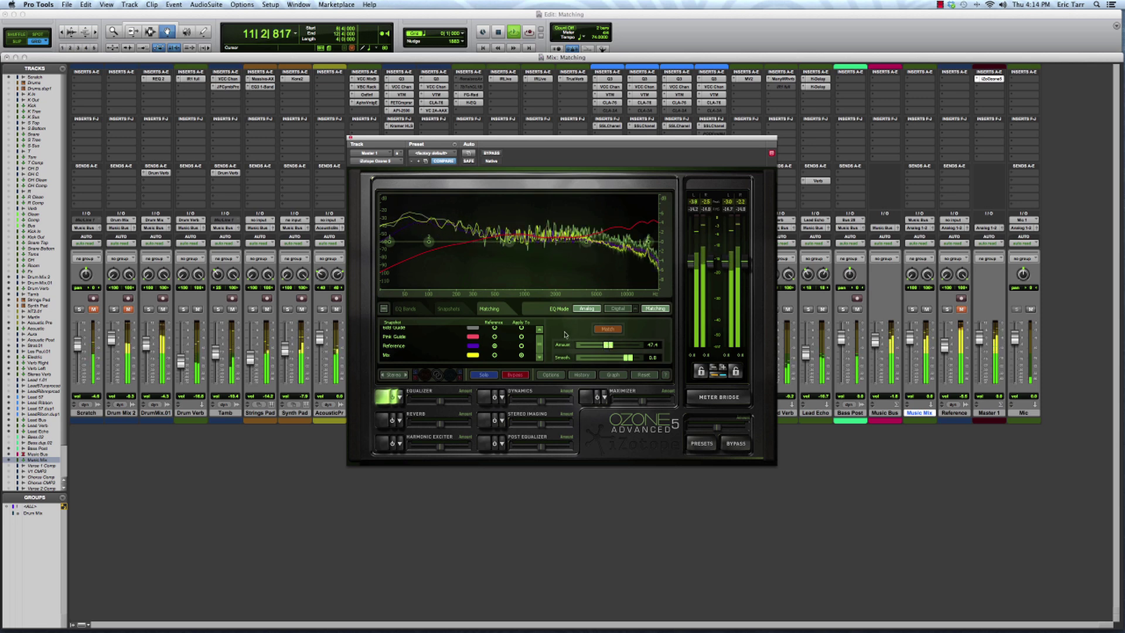
key("space")
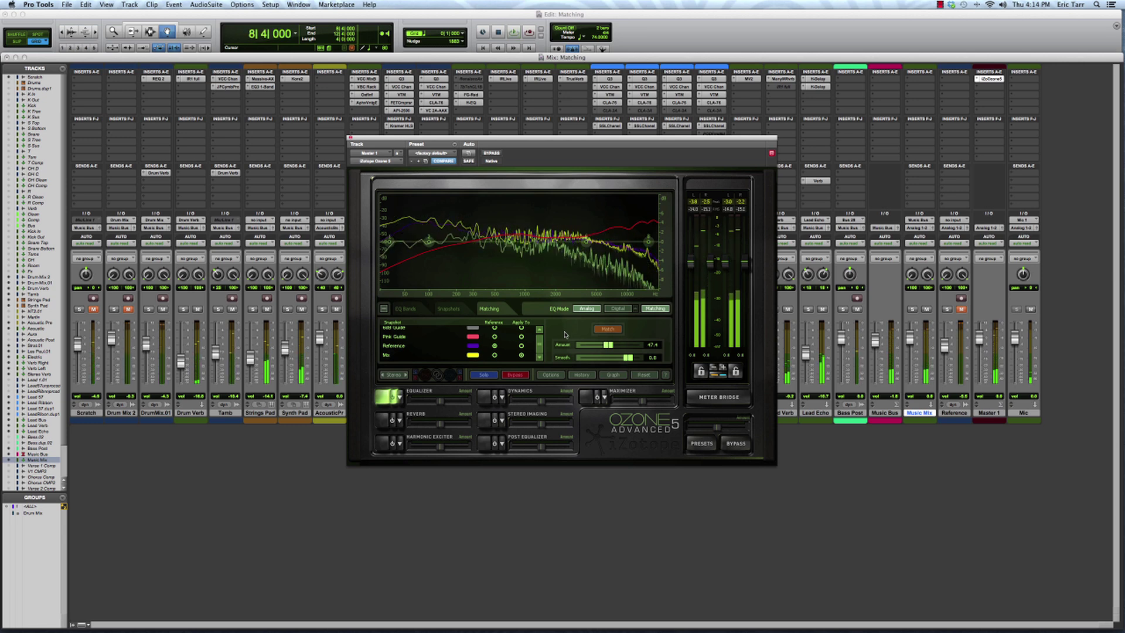